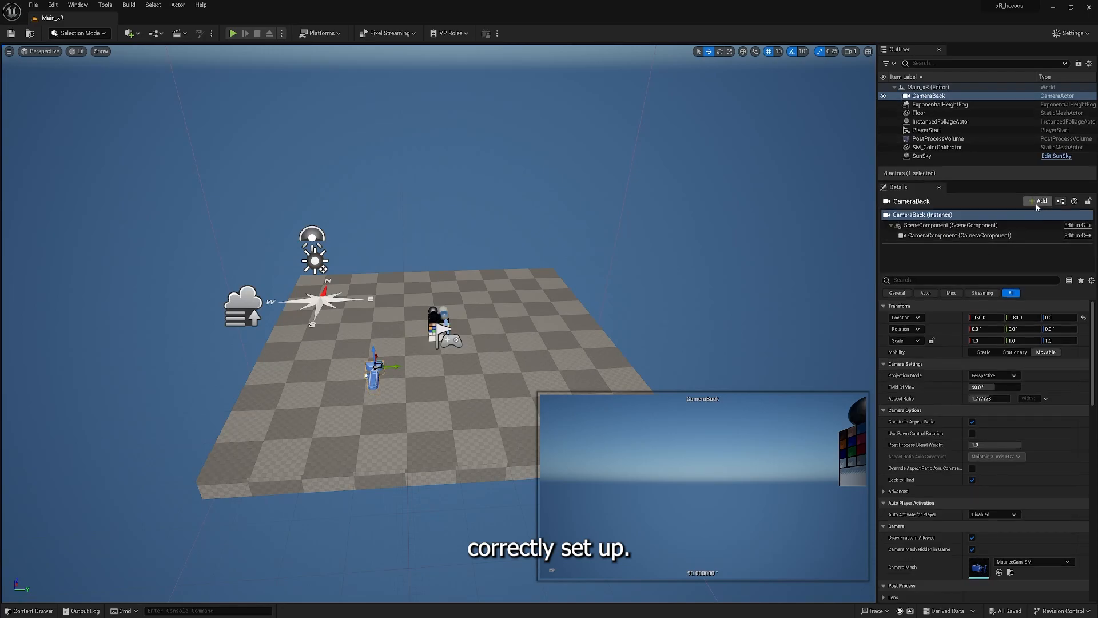
- Add a Hecoos XR Component to the CameraBack actor, keeping the default component name
click(1037, 203)
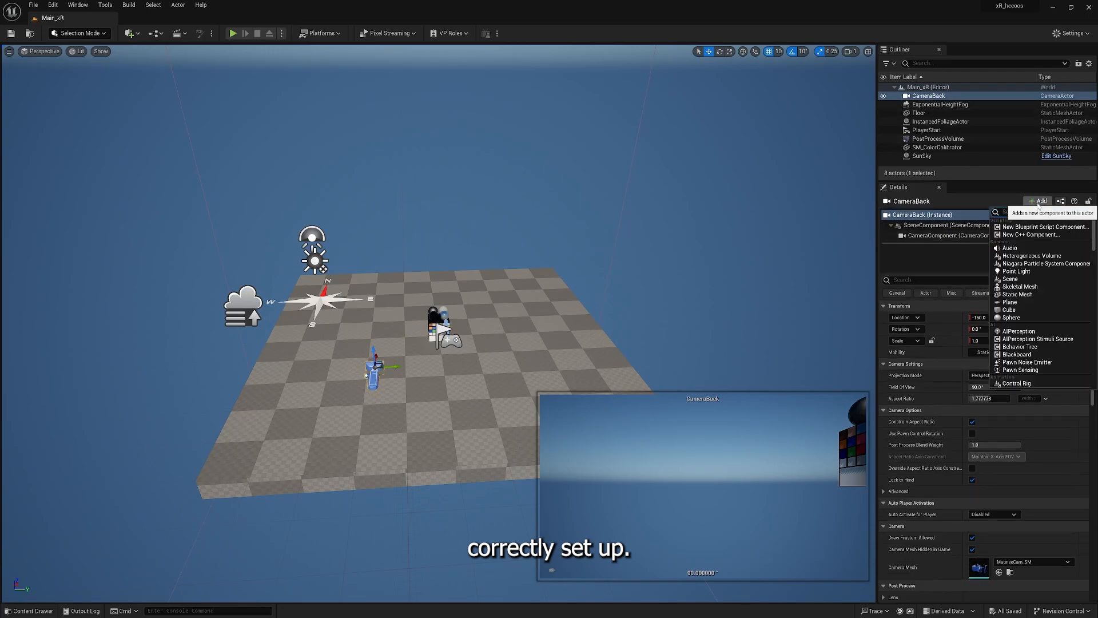
text(hecoos)
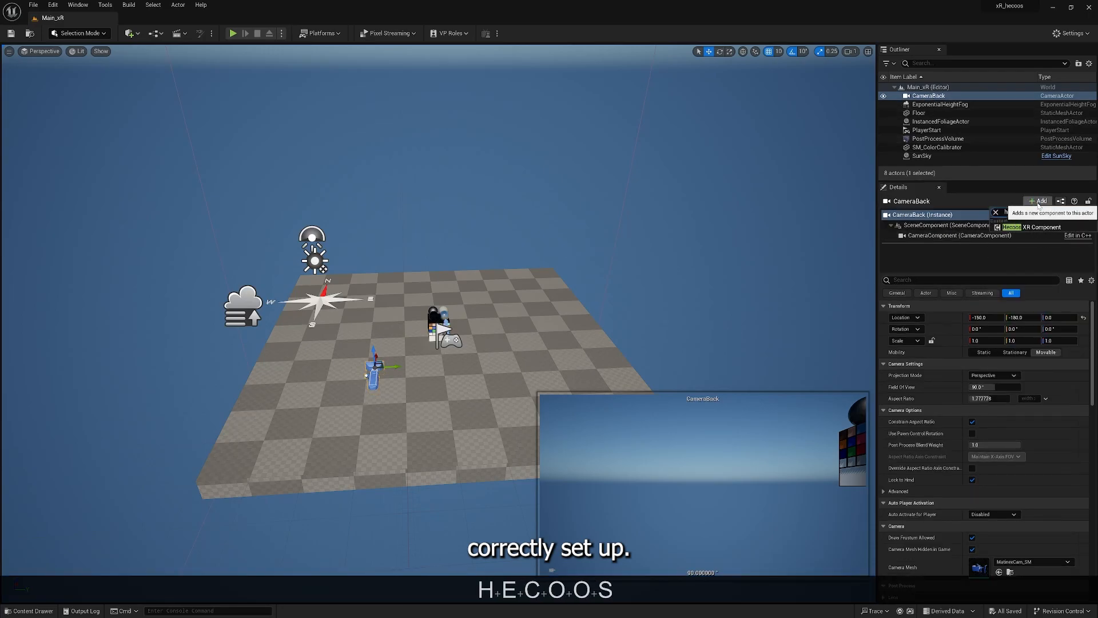
click(1006, 228)
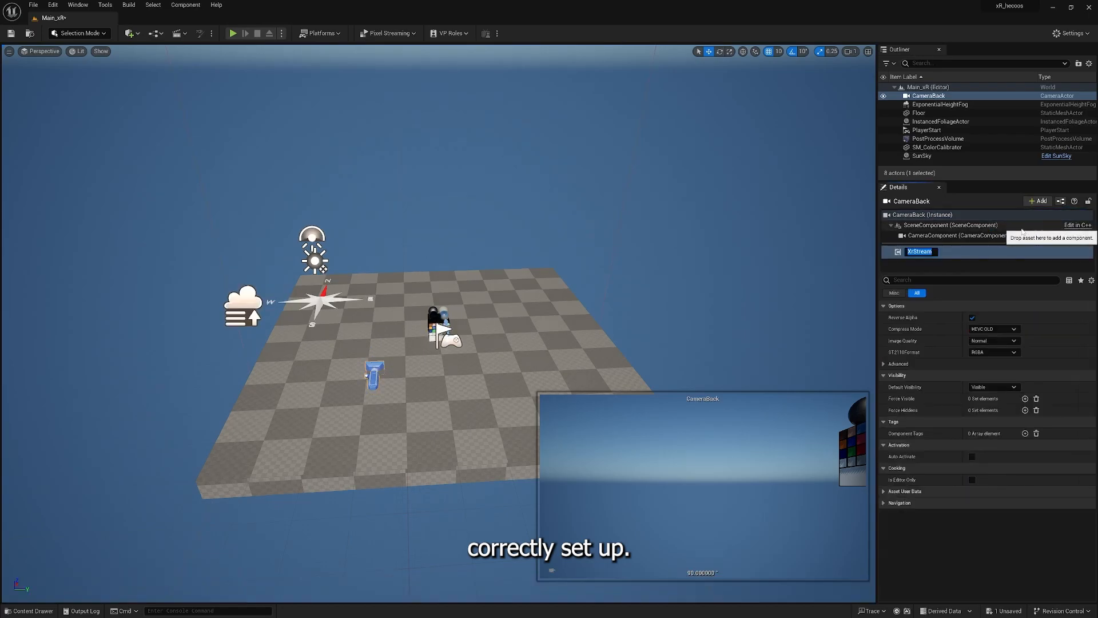
key(Return)
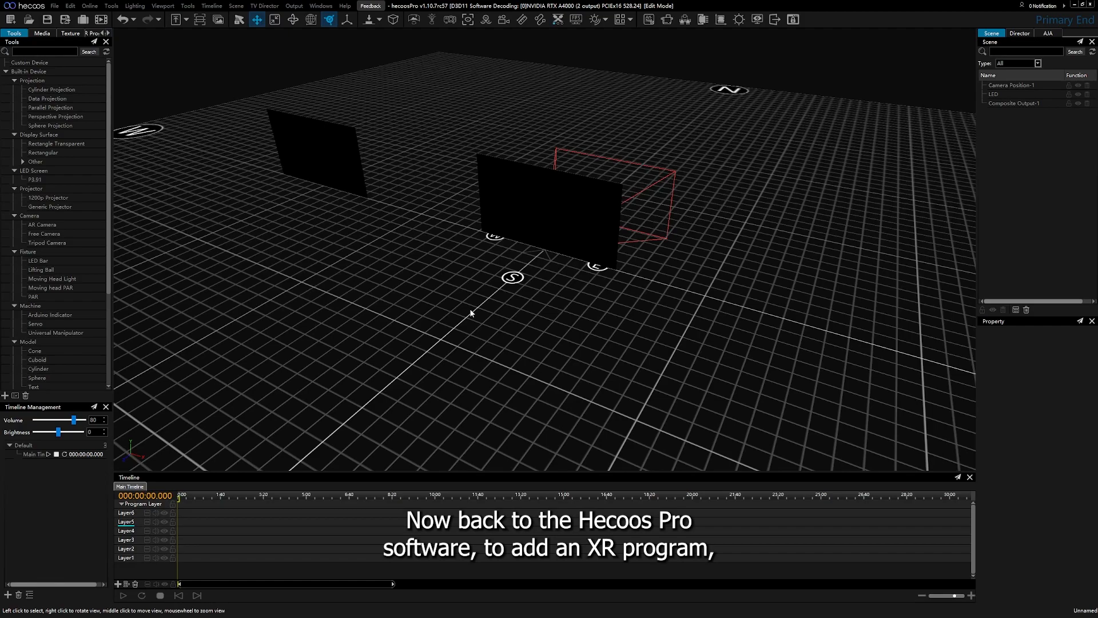
- Switch to Hecoos Pro, add an XR program to Layer5 of the main timeline, and open its settings
right_click(193, 522)
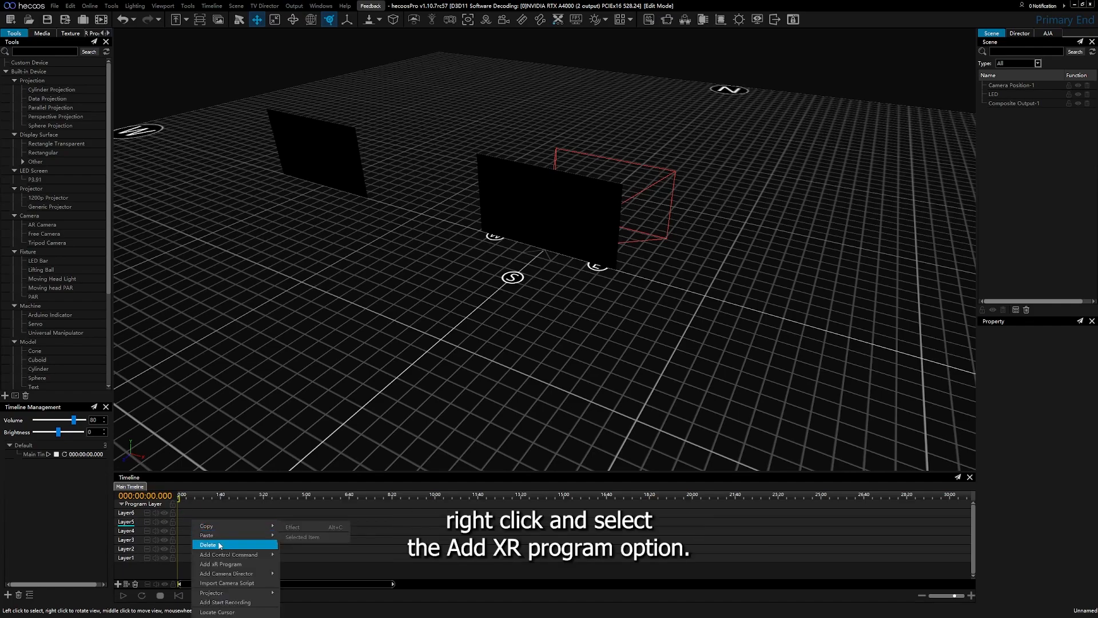
click(252, 569)
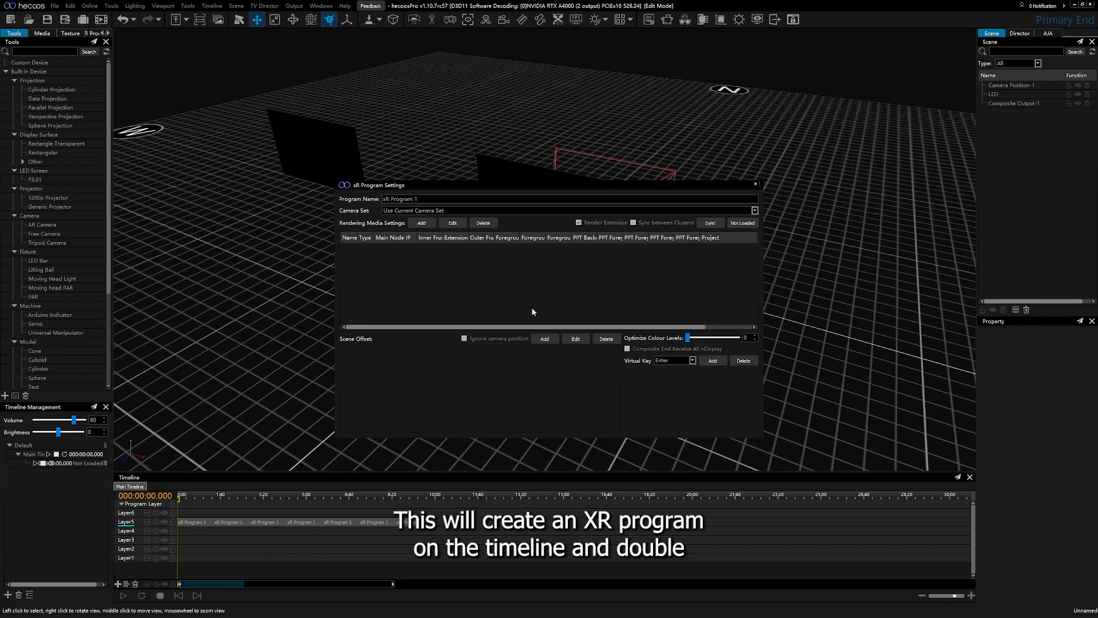
click(755, 183)
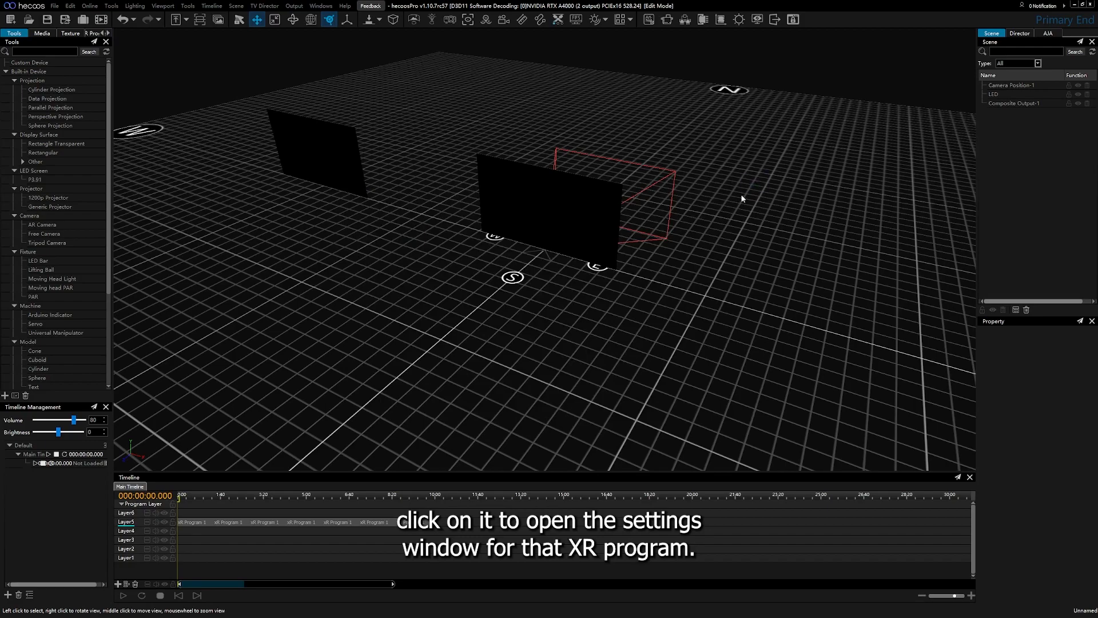
double_click(331, 522)
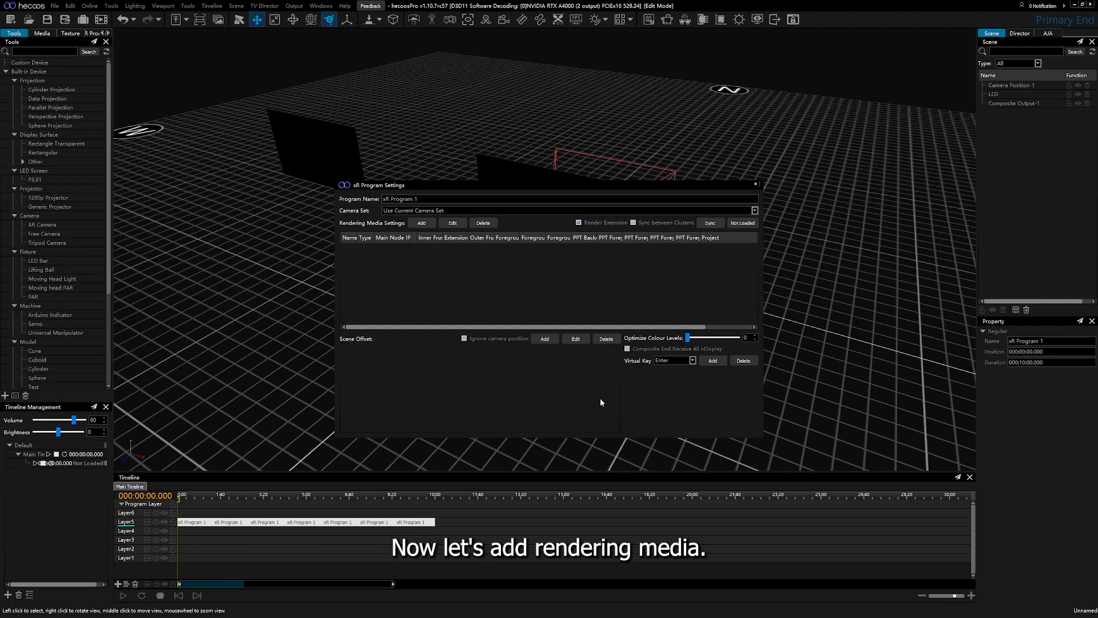
- Start a new rendering cluster entry for the XR program with only Inner Frustum as the rendering object
click(425, 225)
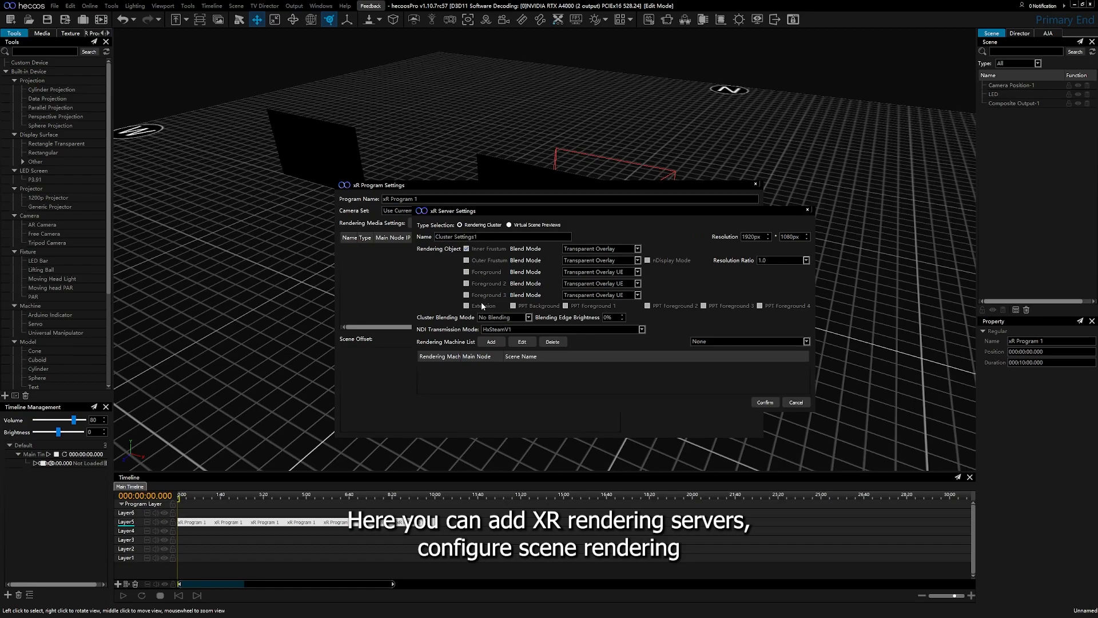
click(467, 260)
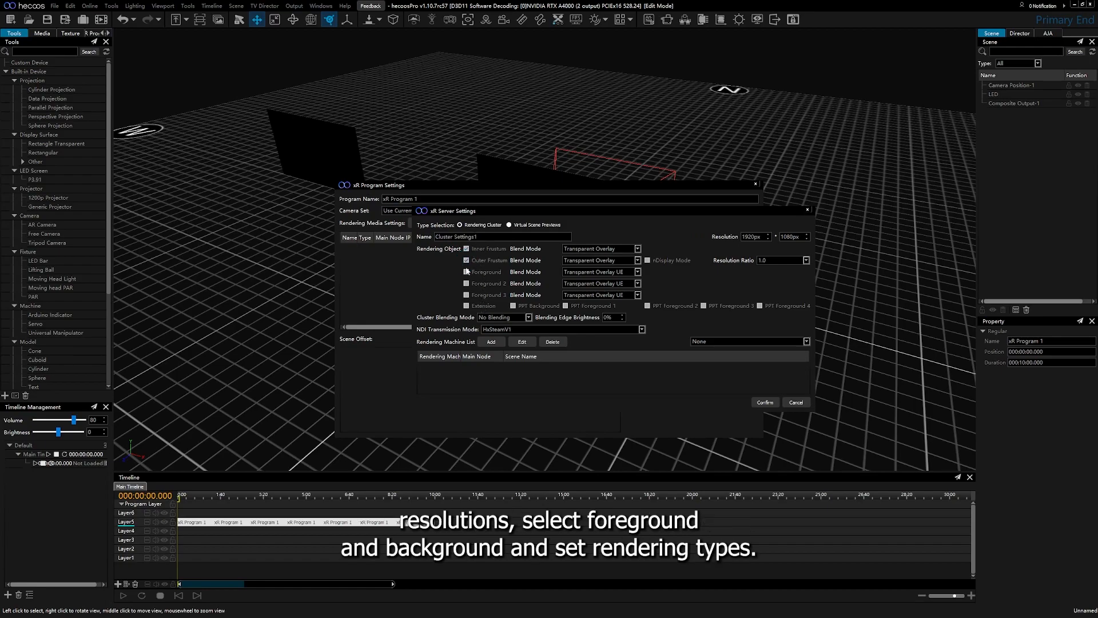
click(467, 272)
click(465, 260)
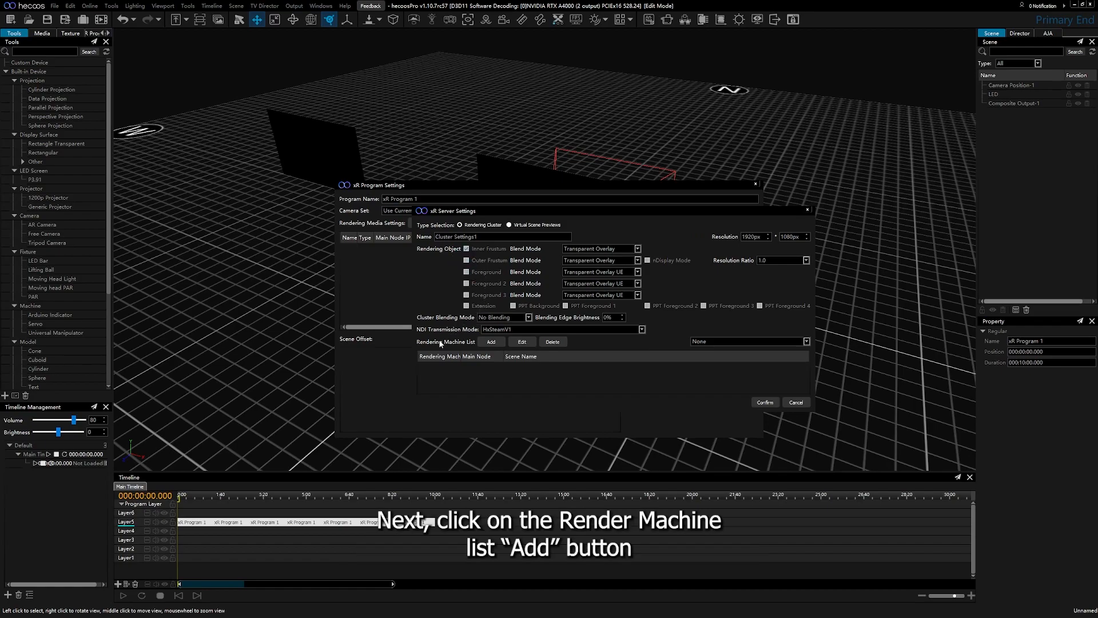
- Add rendering machine 192.168.22.100 to the cluster and confirm the server settings
click(491, 342)
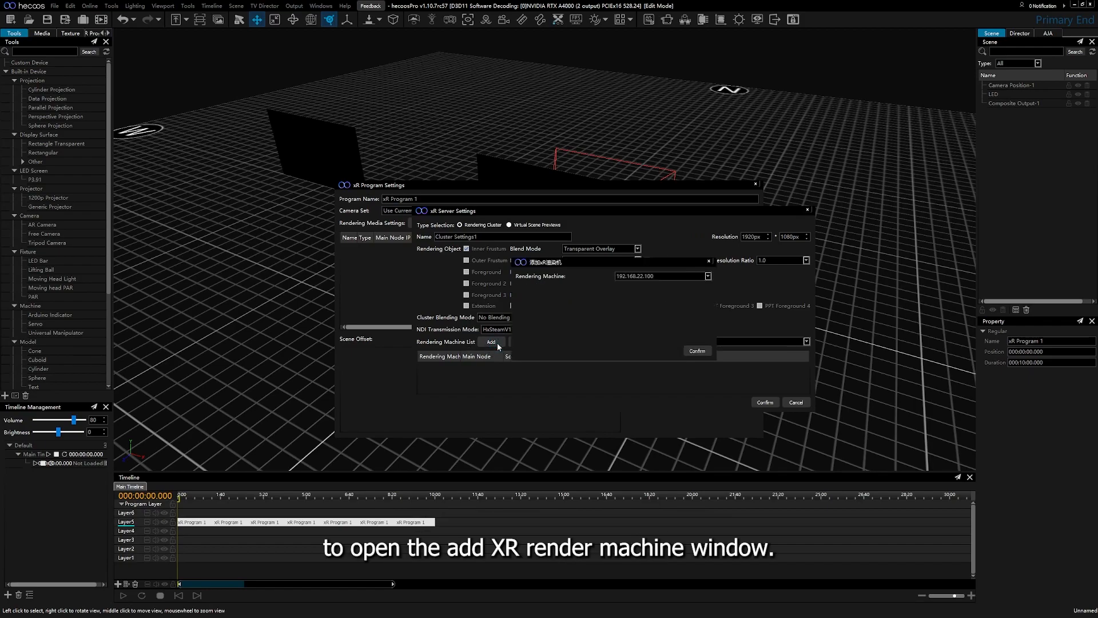
click(708, 277)
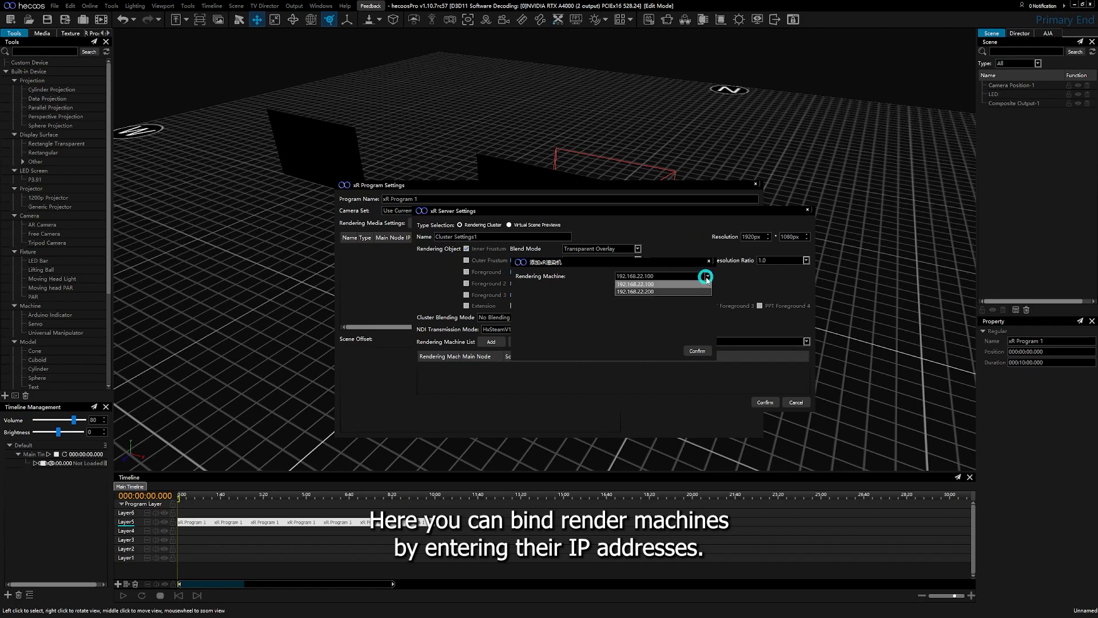
click(694, 283)
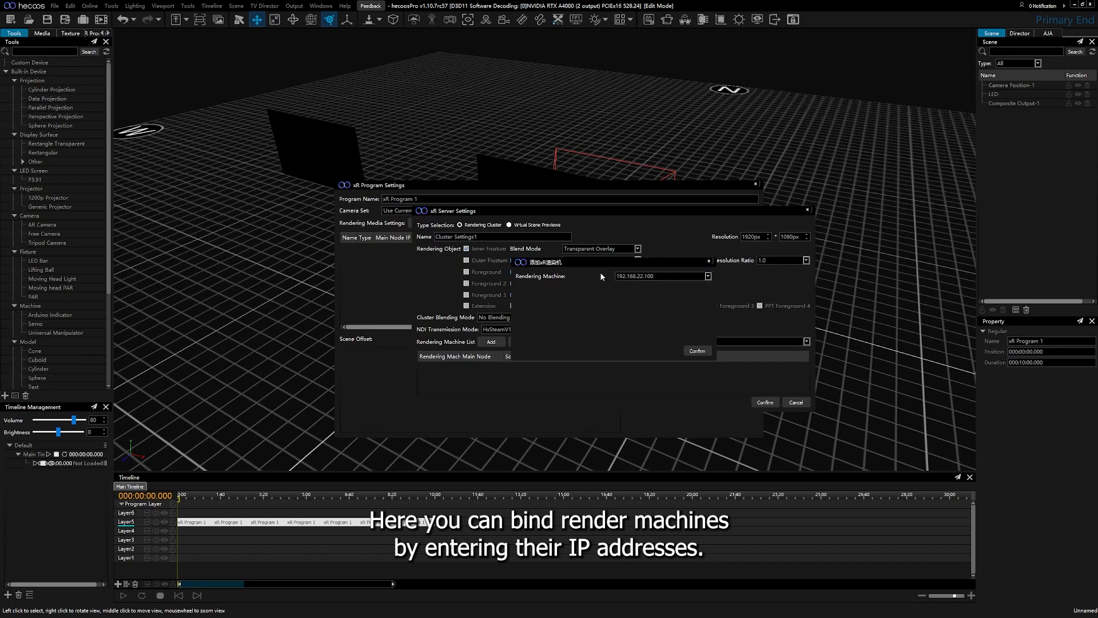
drag(655, 276, 592, 272)
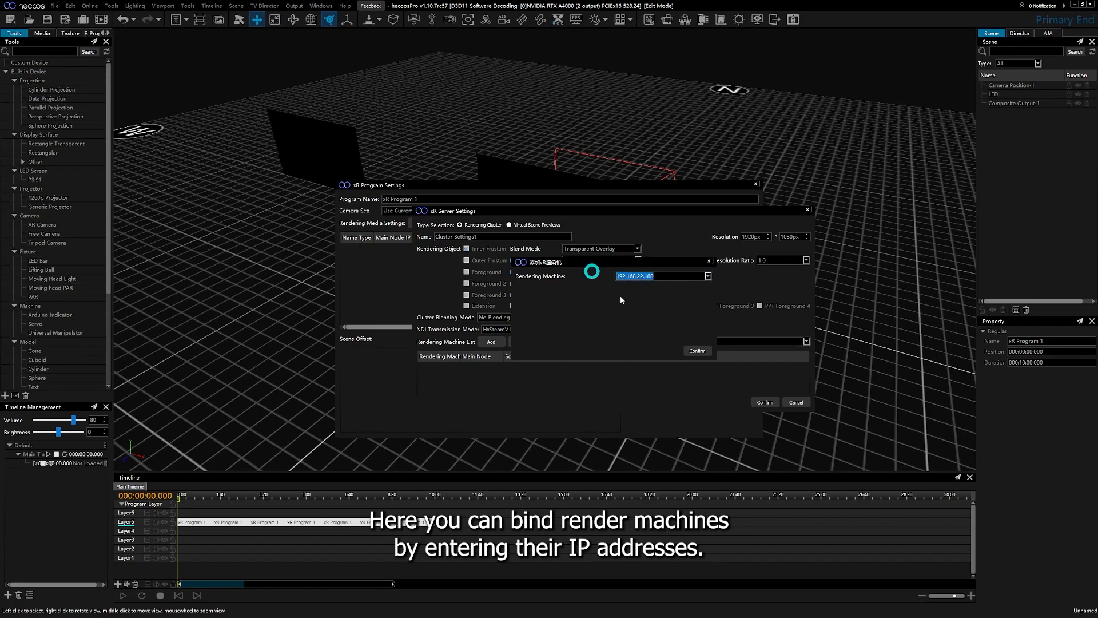
click(697, 351)
click(491, 342)
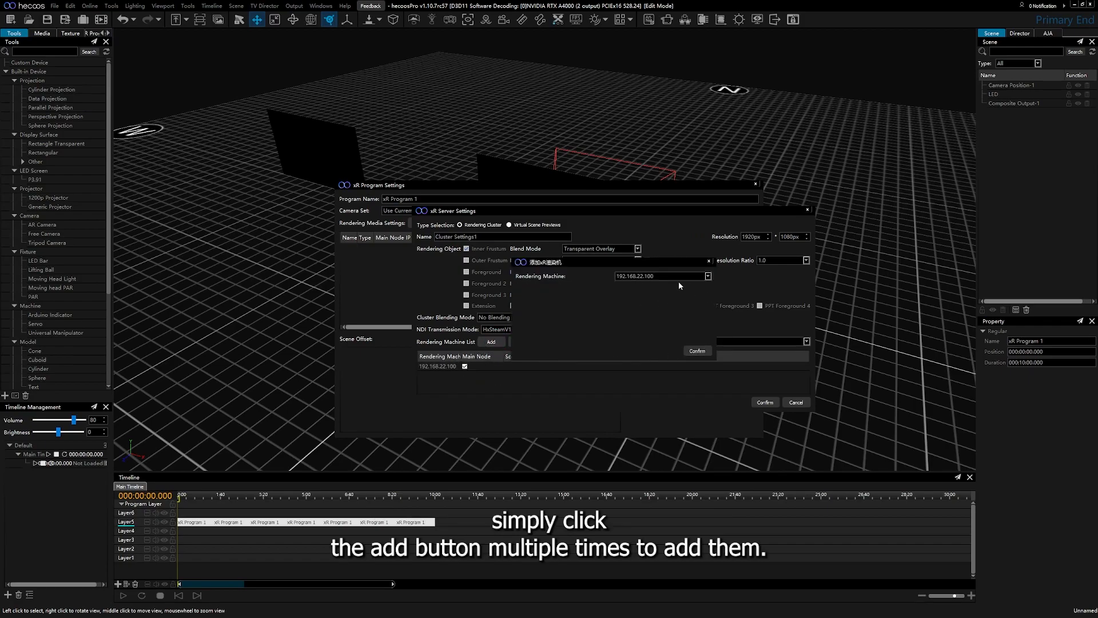
click(709, 262)
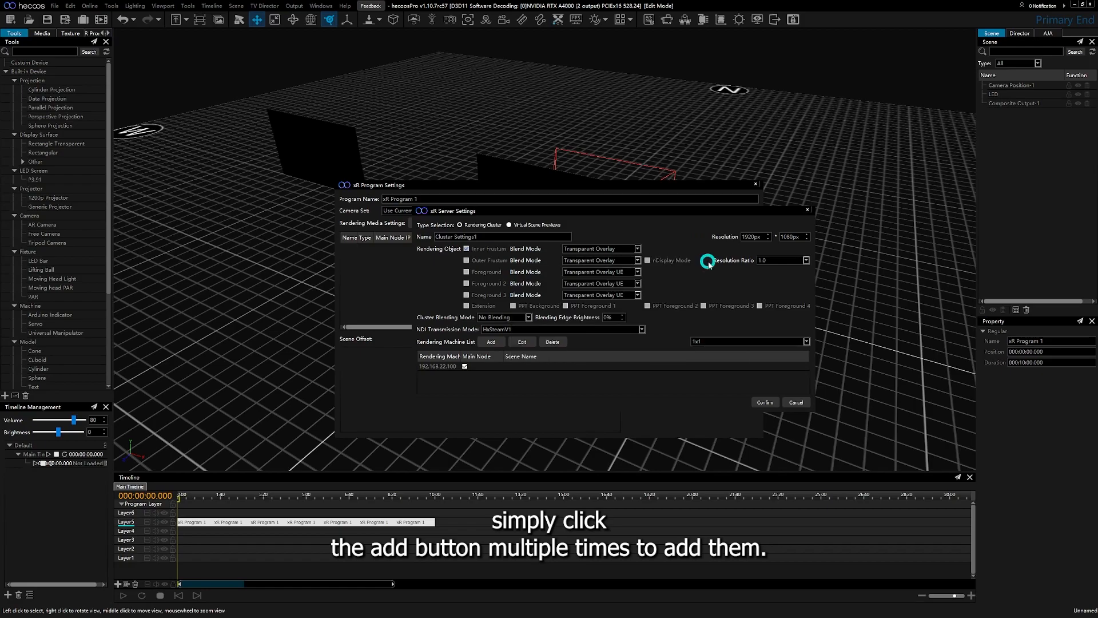
click(767, 402)
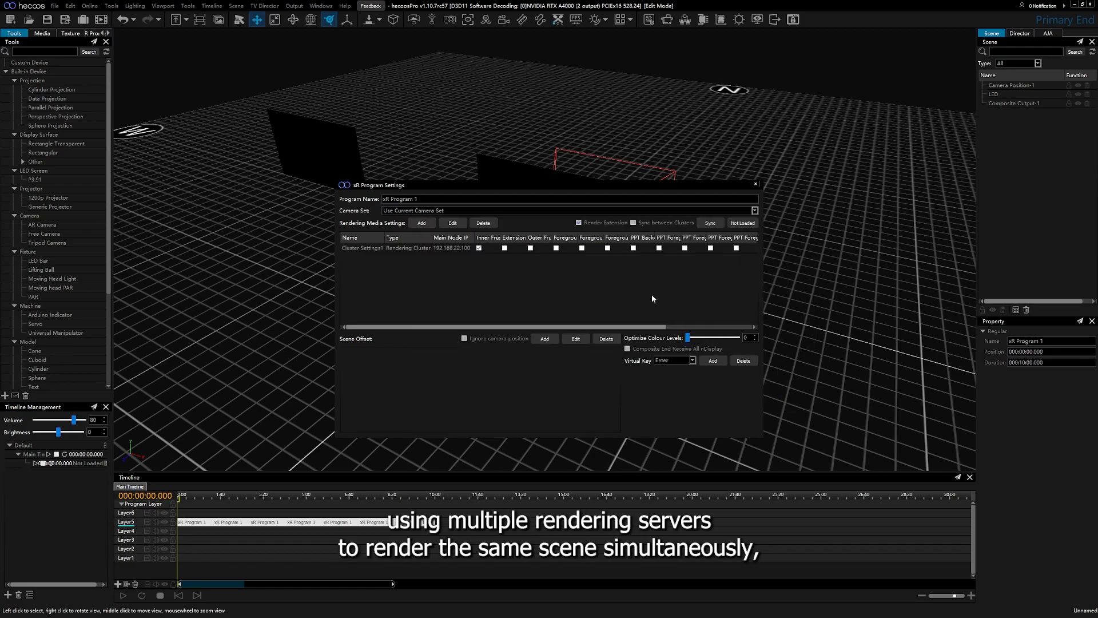
- Edit the rendering cluster so its rendering machine uses the scene xR_hecoos/xR_hecoos.uproject, and confirm the settings
click(415, 249)
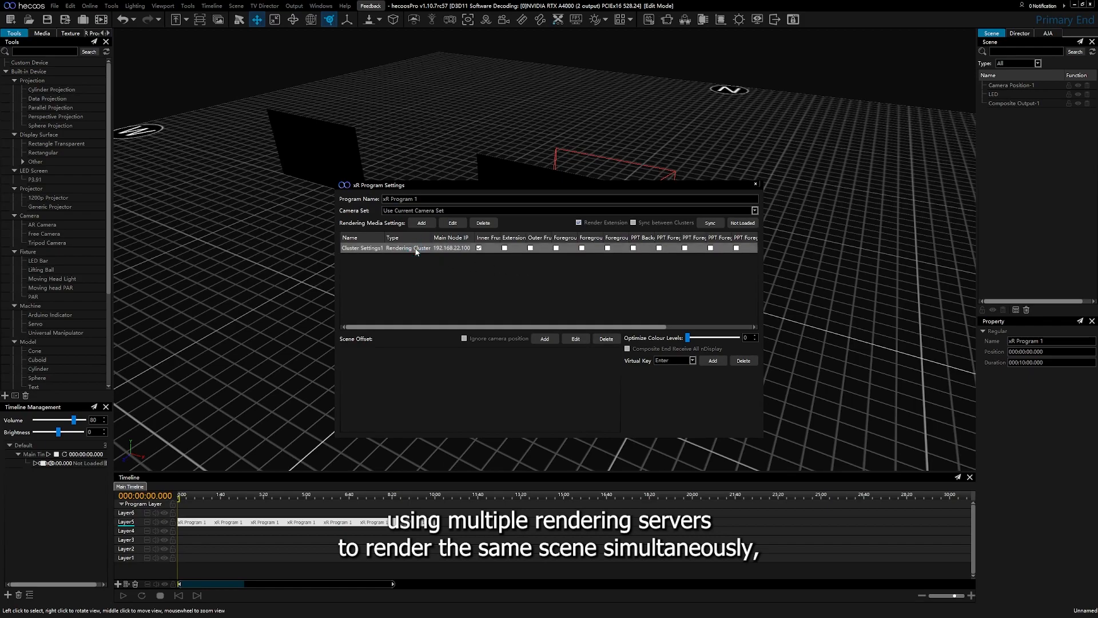
click(629, 246)
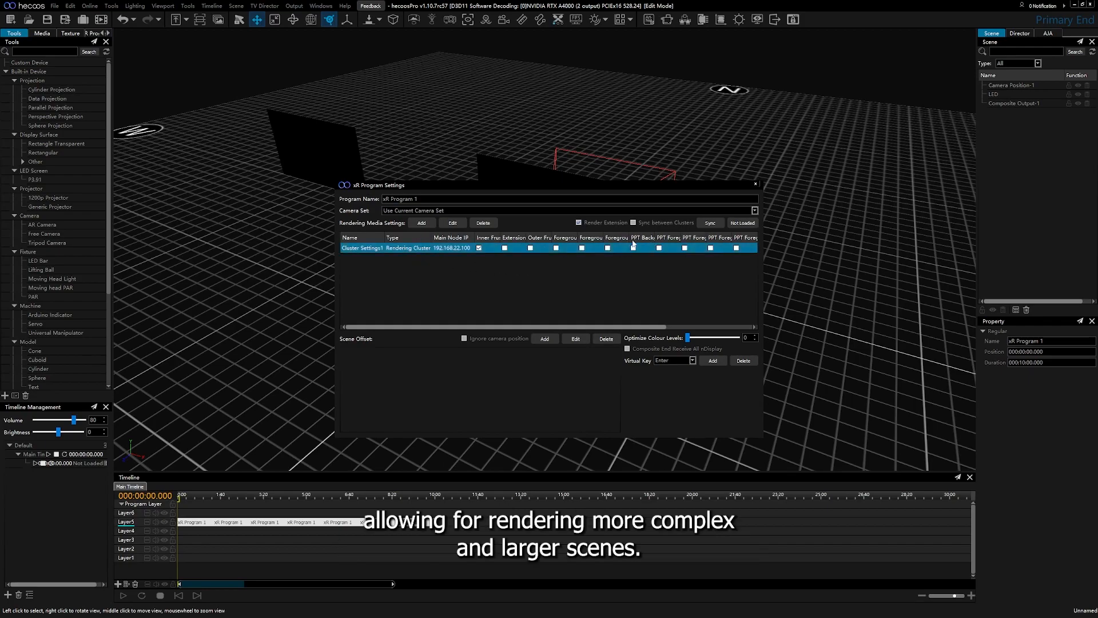
click(452, 223)
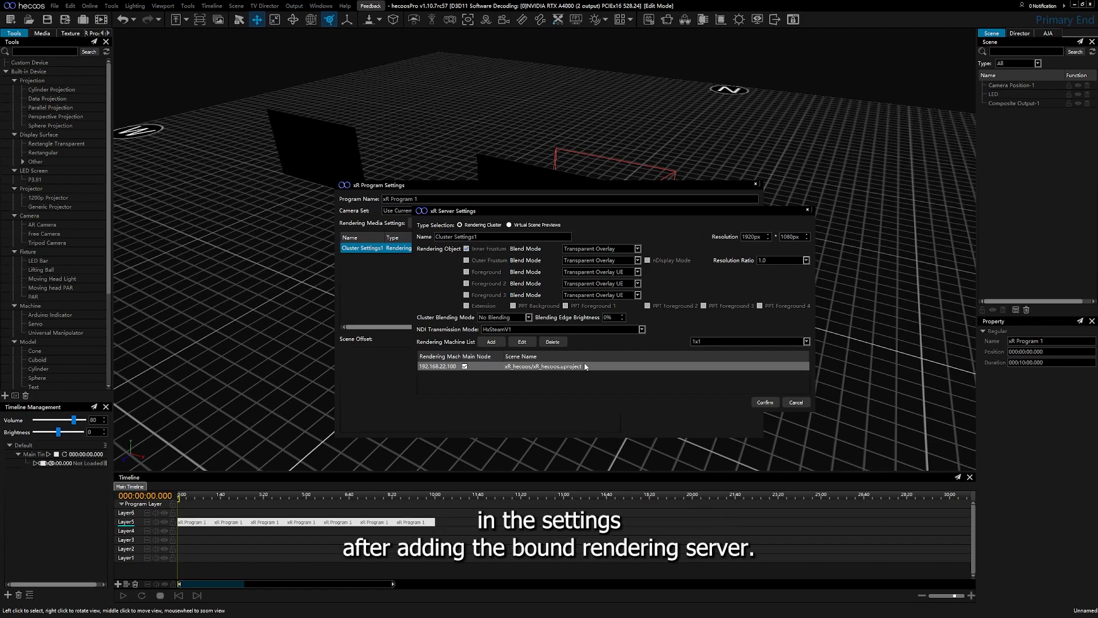
click(765, 402)
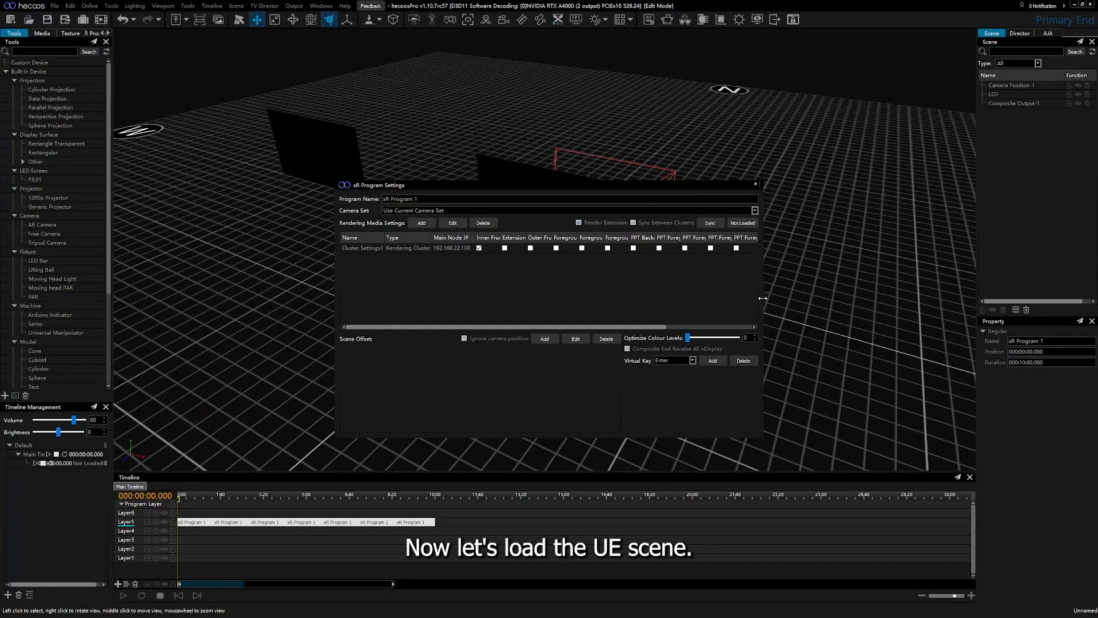
- Widen and reposition the xR Program Settings window to expose the Project and Operation columns, and try to load the rendering cluster
drag(762, 298, 891, 301)
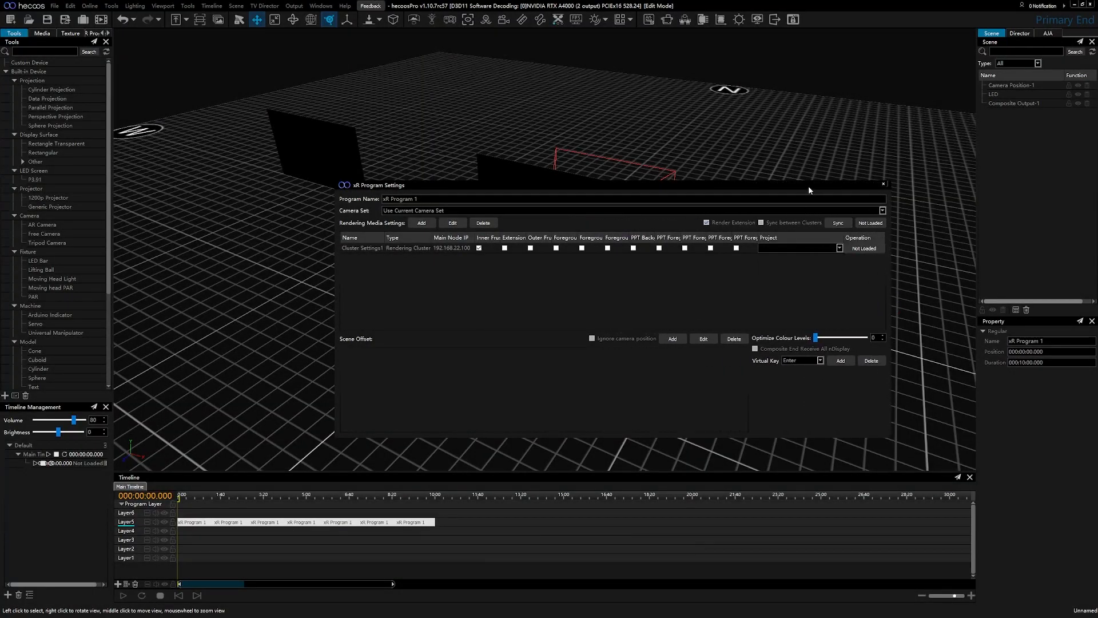
drag(808, 189, 722, 179)
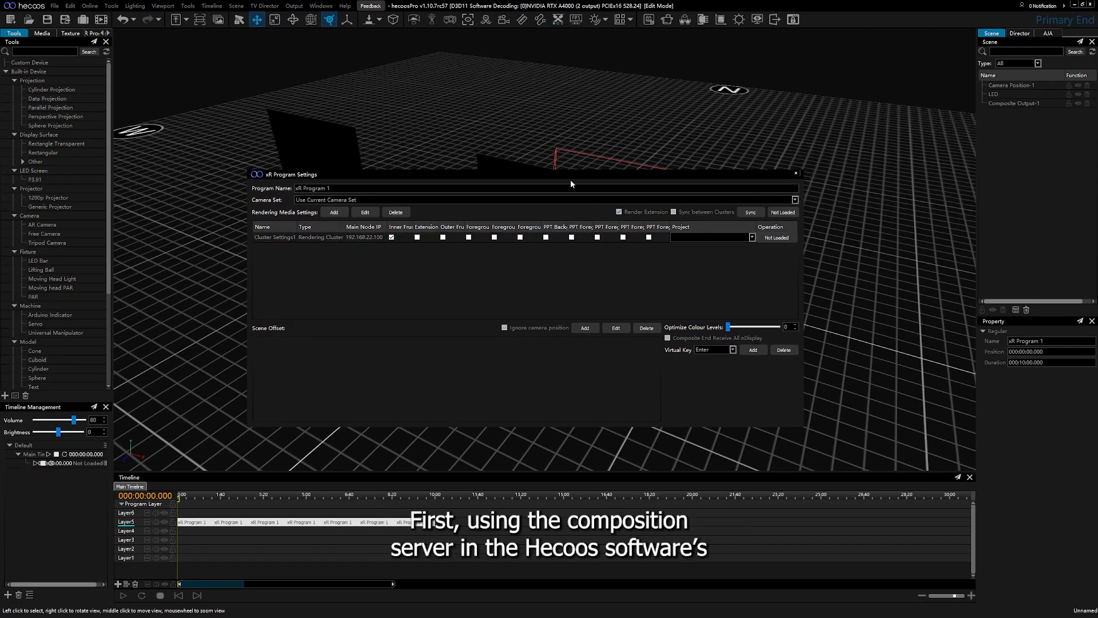
click(788, 240)
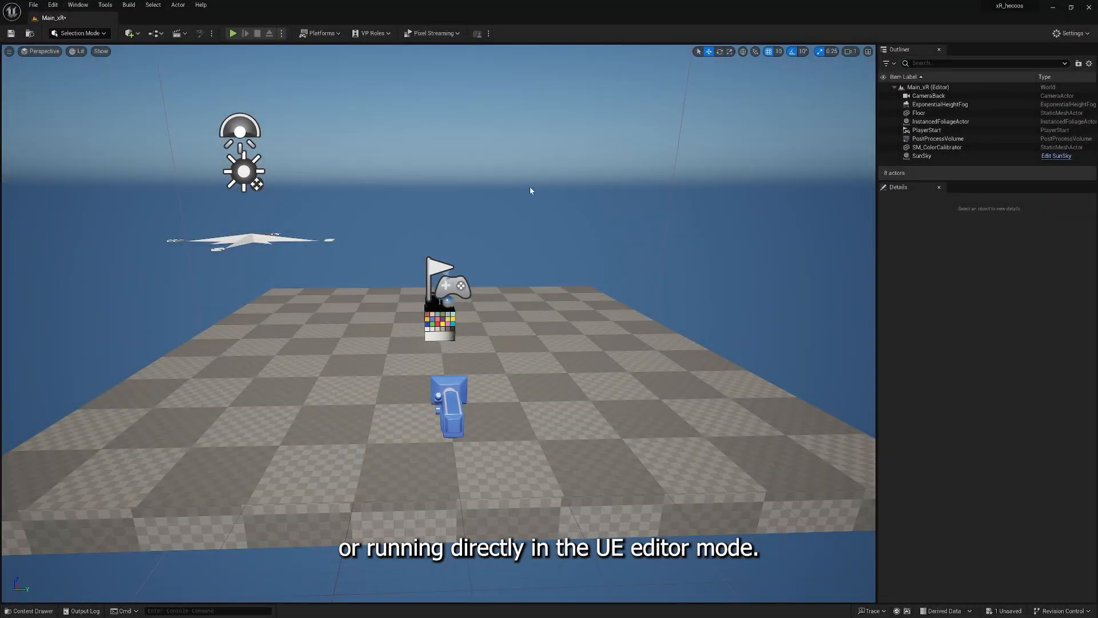
- Switch to Unreal Editor and run the Main_xR level directly in the editor
click(236, 33)
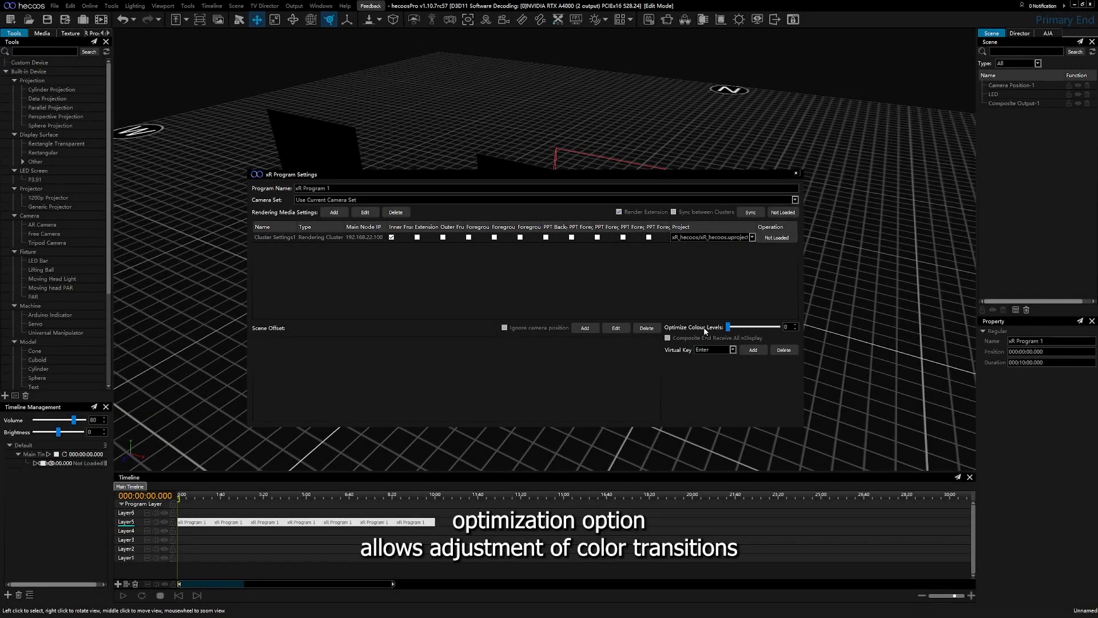
- In Hecoos Pro, try the Optimize Colour Levels adjustment and inspect the project synchronization settings without starting a sync
mouse_move(730, 331)
mouse_down()
mouse_move(764, 332)
mouse_move(725, 332)
mouse_up()
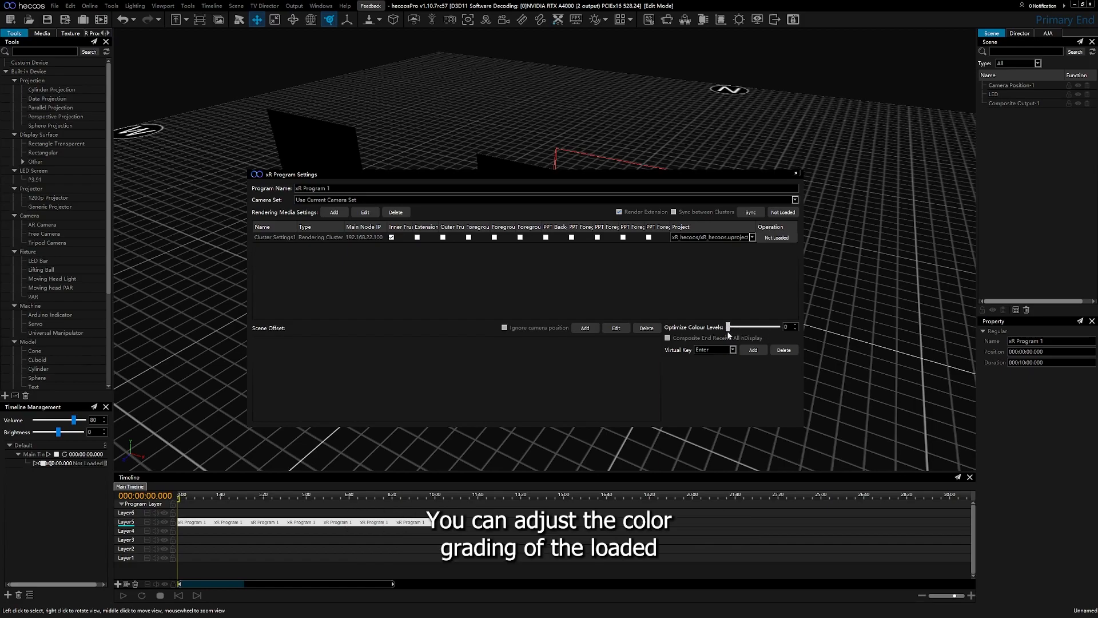
mouse_move(728, 332)
mouse_down()
mouse_move(778, 335)
mouse_move(713, 327)
mouse_up()
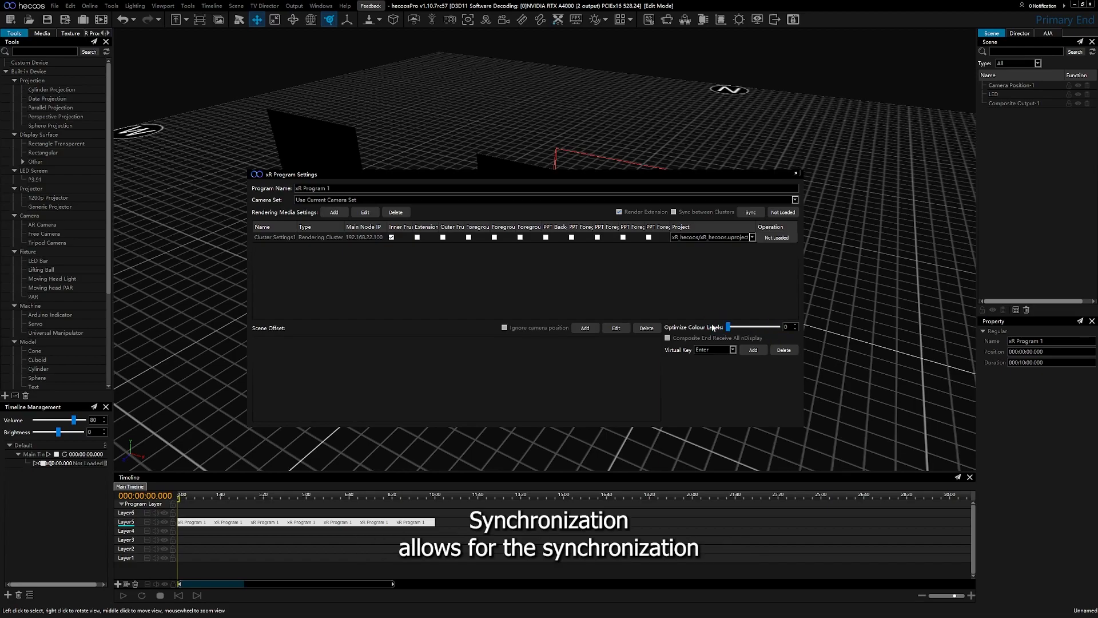
click(759, 214)
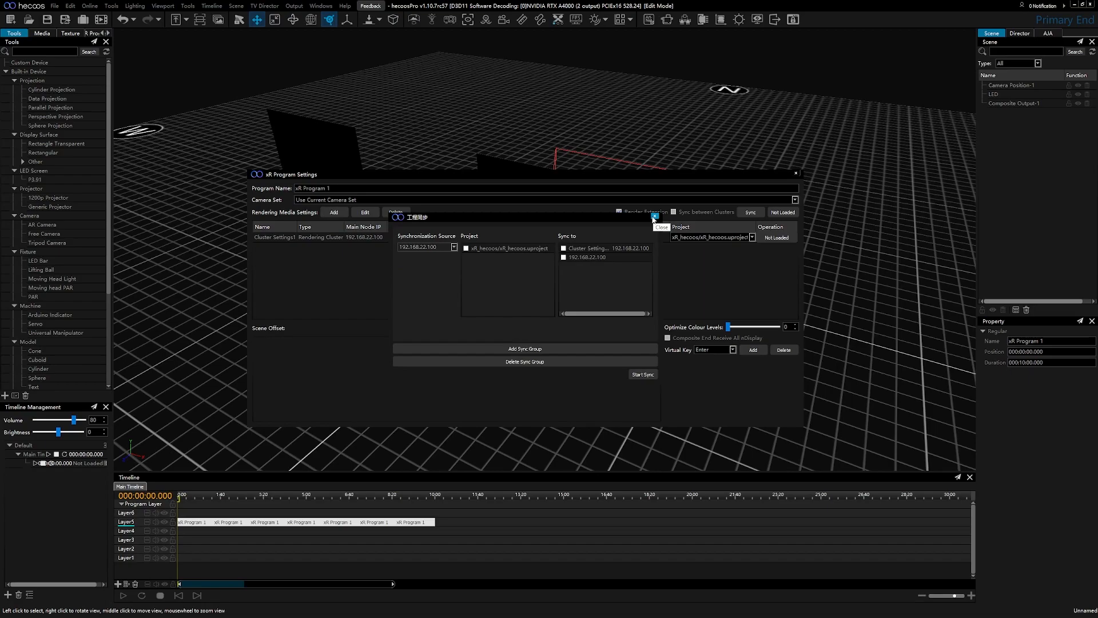
click(655, 217)
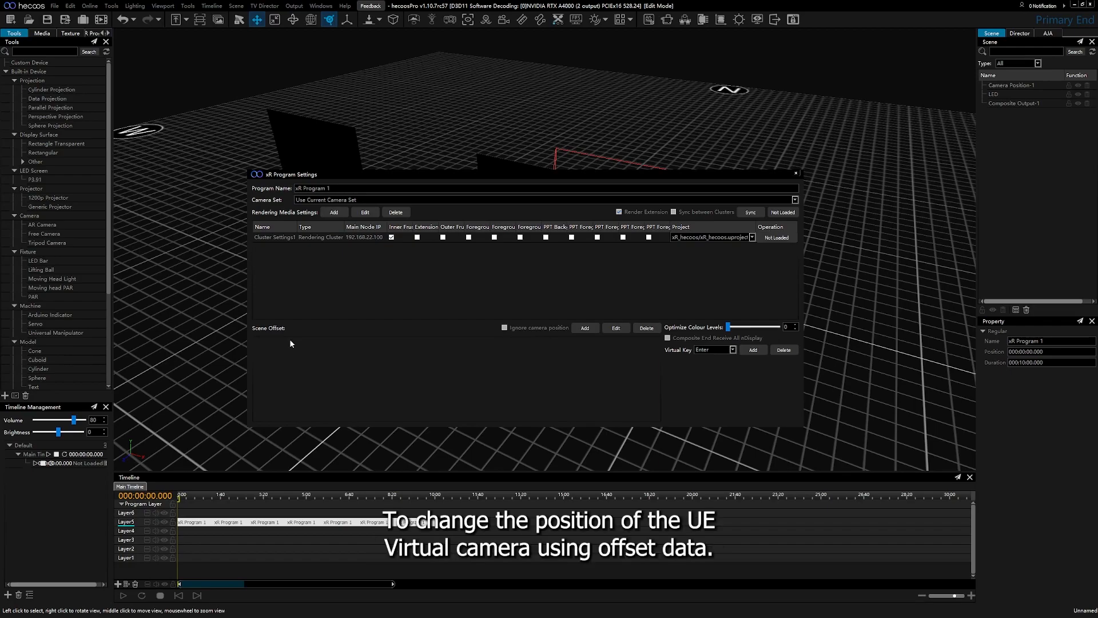
- Add a scene offset scheme to the XR program and open its offset settings
click(584, 328)
click(431, 342)
double_click(293, 342)
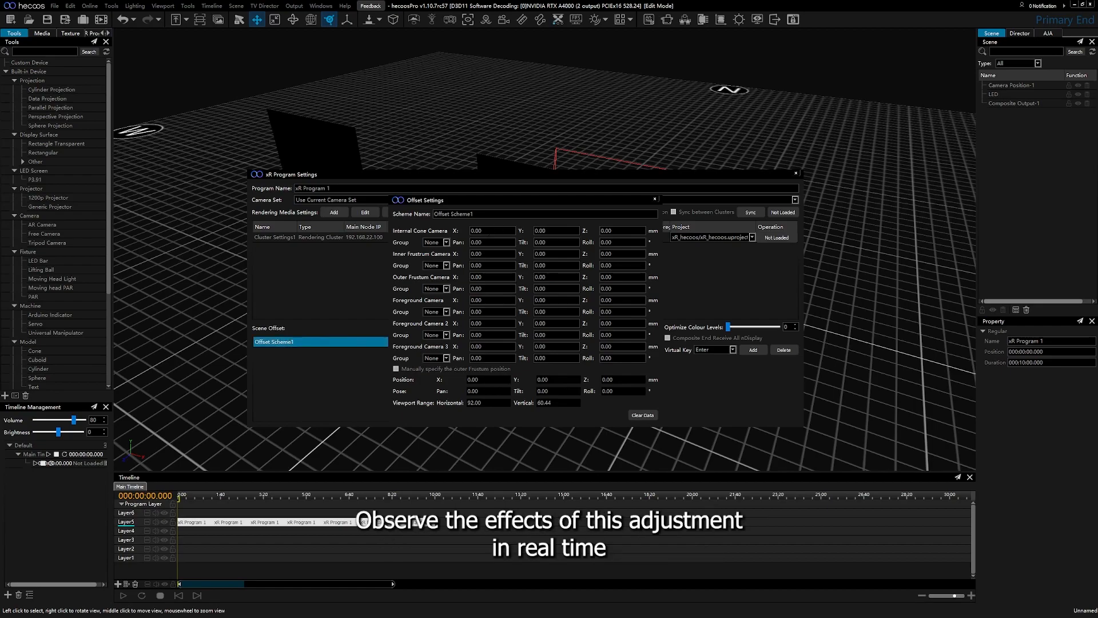
- Set the Internal Cone Camera offset to X 2.00, Y 0.00 and Z 0.00 mm, and close the offset and program settings
text(1)
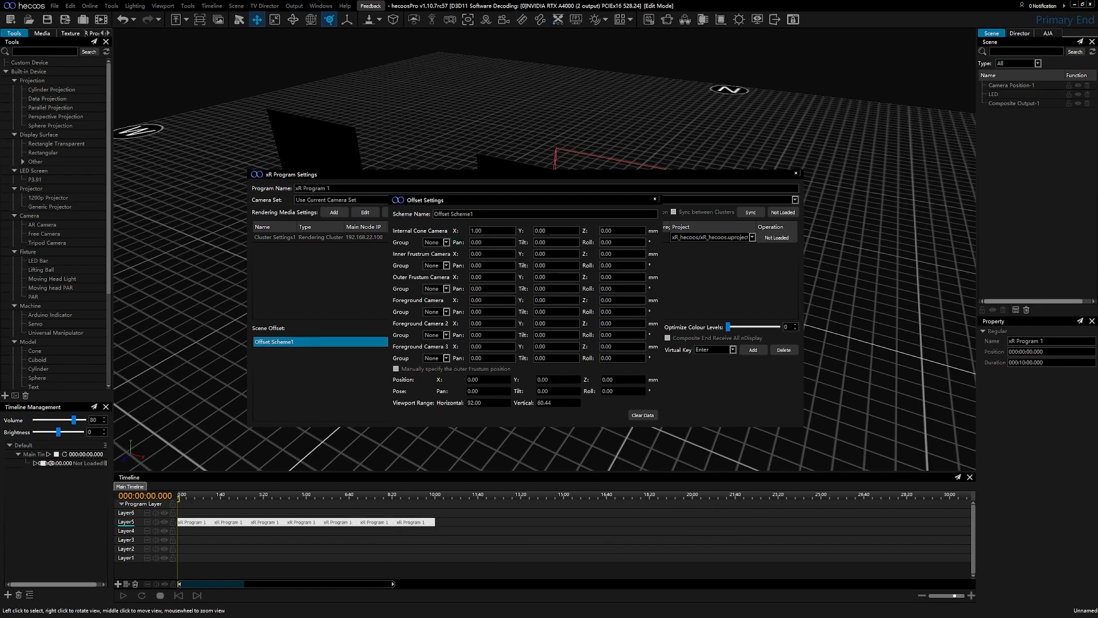
key(Tab)
scroll(552, 232, down, 3)
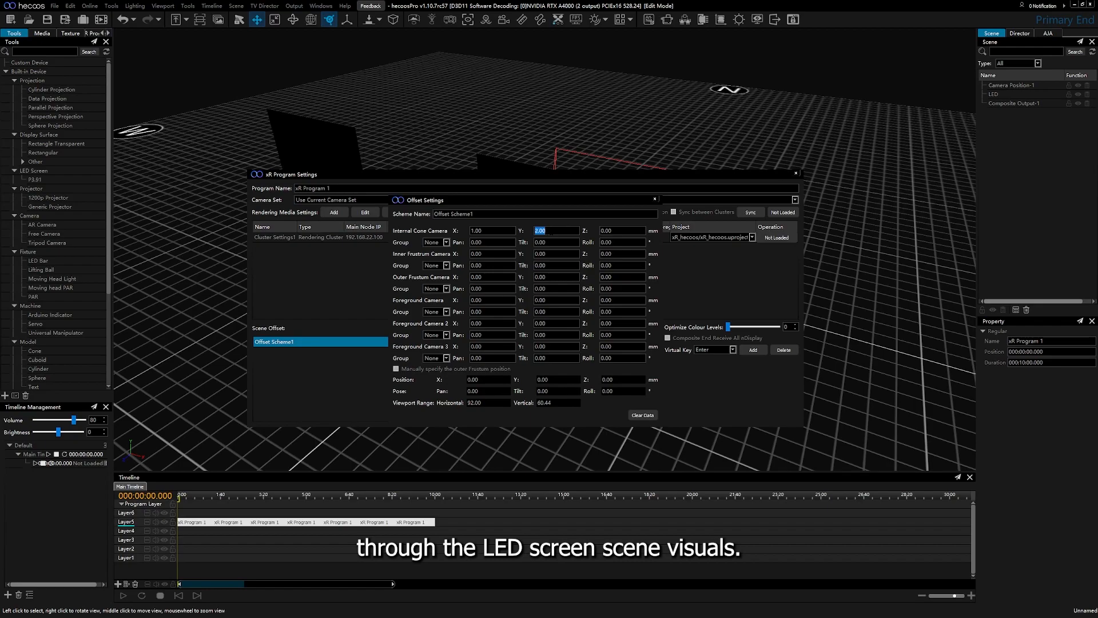
scroll(551, 232, down, 2)
click(618, 231)
scroll(617, 232, up, 3)
click(489, 230)
scroll(489, 230, up, 5)
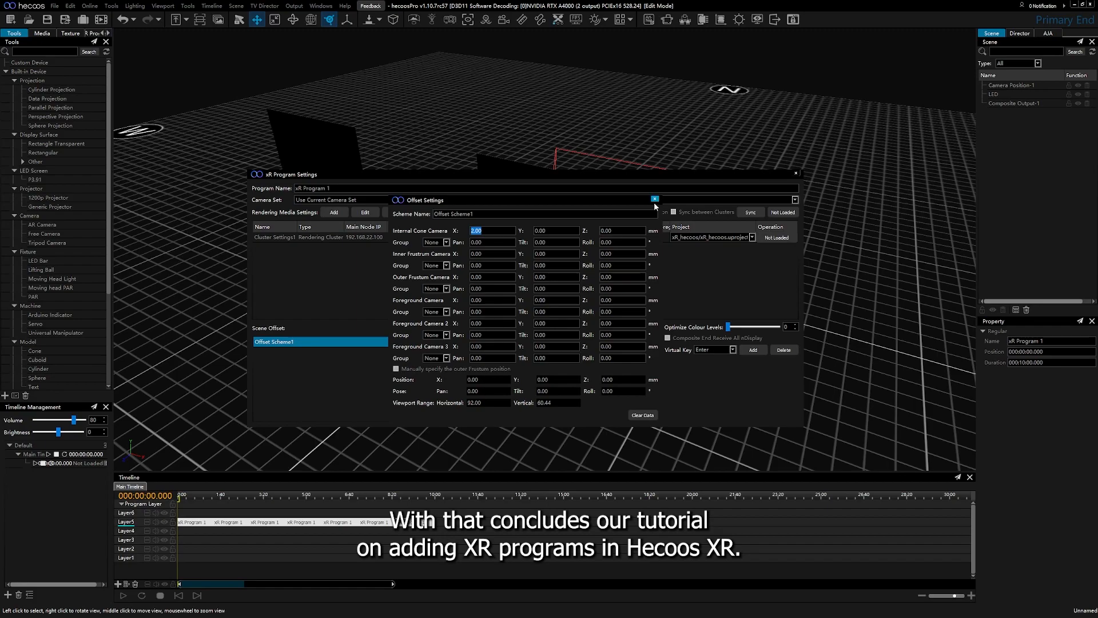
click(655, 200)
click(795, 173)
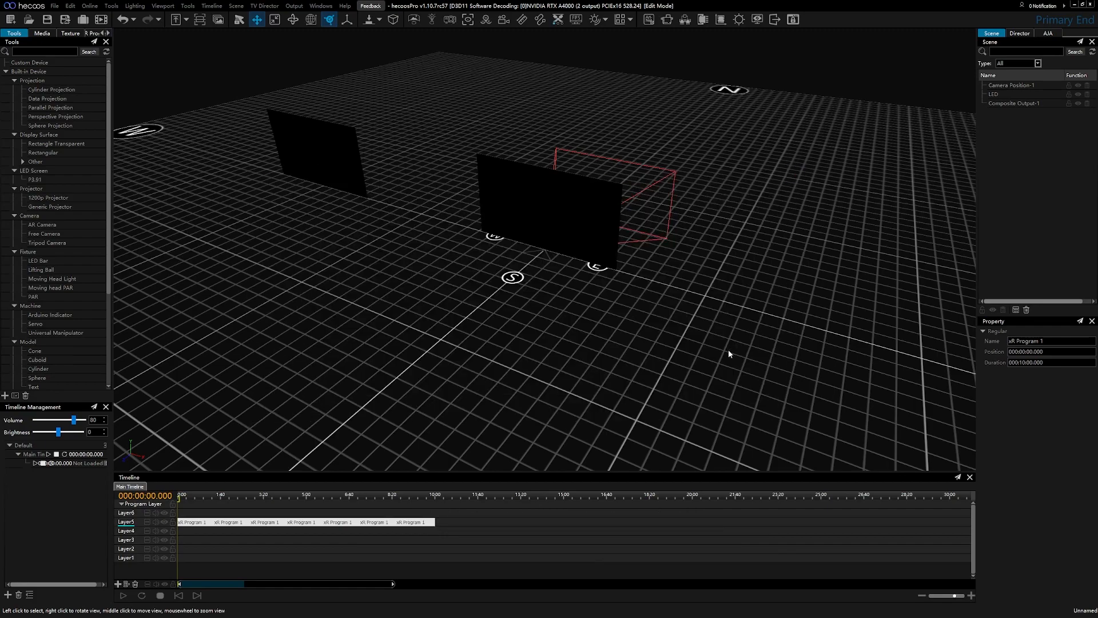